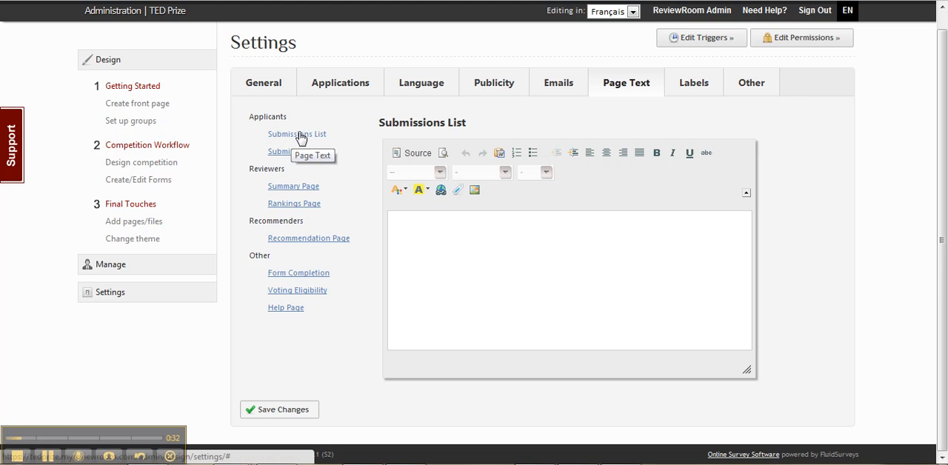
Switch the editing language to English and reload the settings page.
click(284, 152)
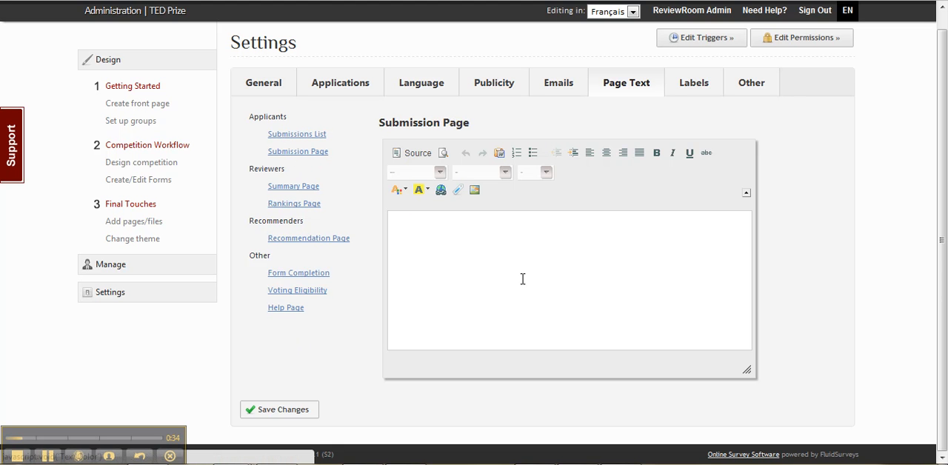
click(478, 232)
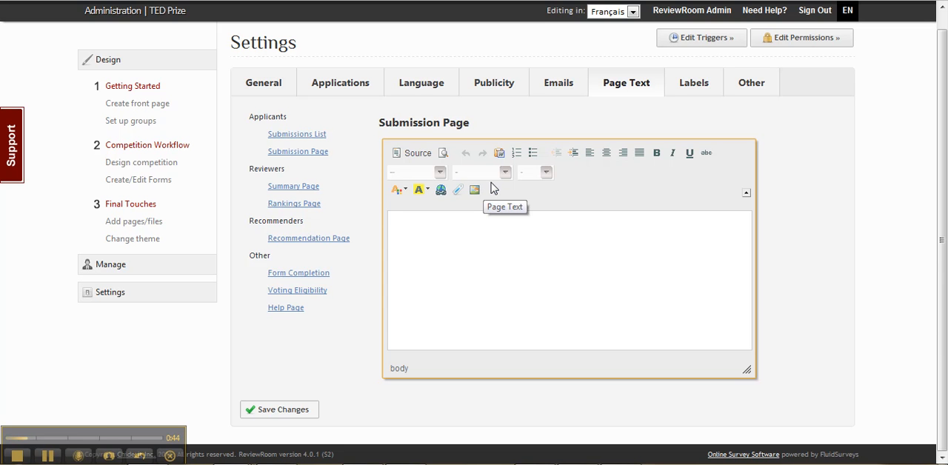
click(609, 11)
click(611, 15)
click(443, 250)
click(608, 12)
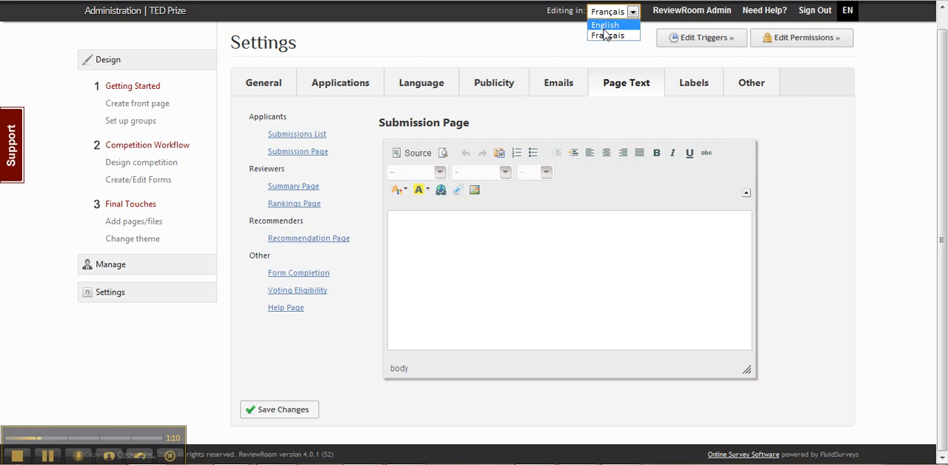
click(604, 27)
click(492, 237)
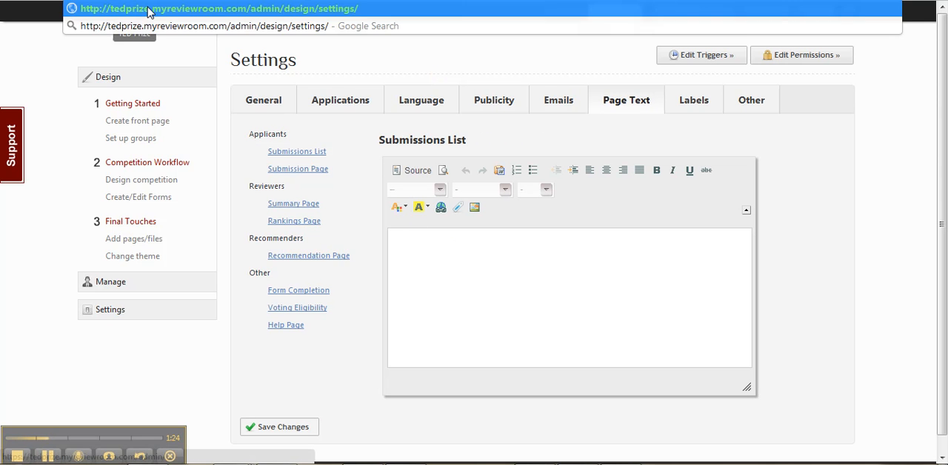
click(152, 10)
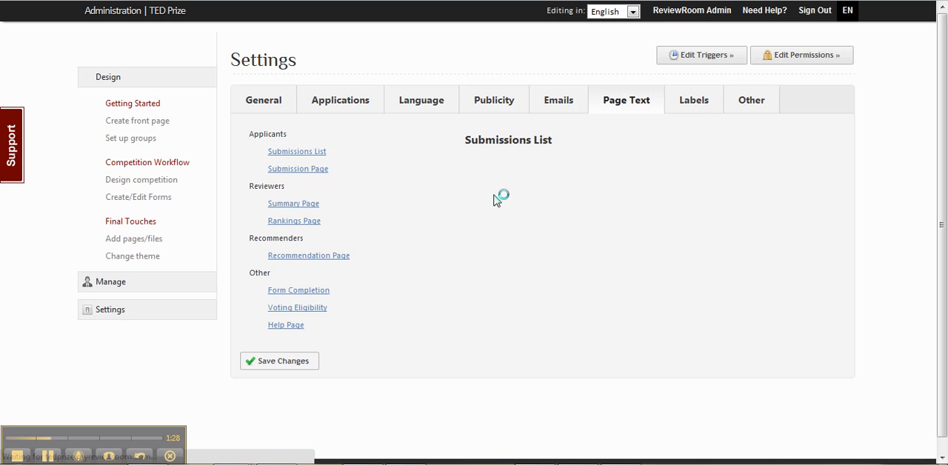
Enter "AAA Submission list" as the applicants' Submissions List page text.
click(482, 266)
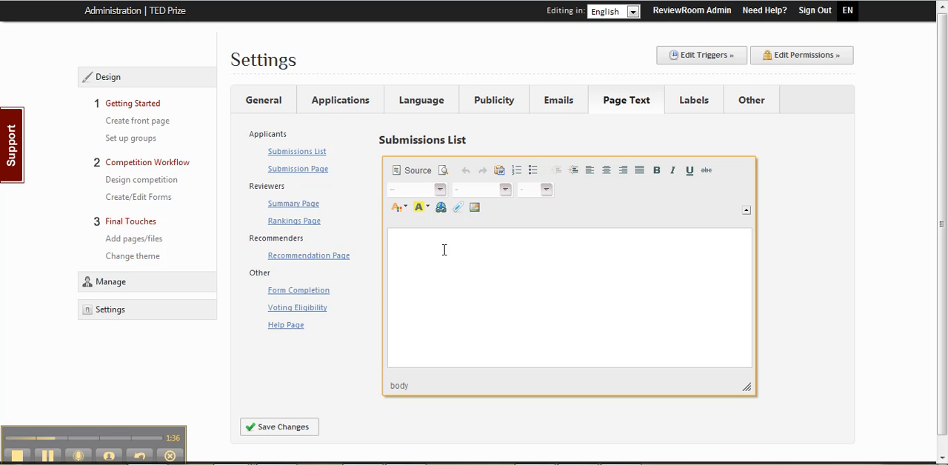
text(s)
key(BackSpace)
text(AAA Submission list)
Enter "AAA Submission Page" as the applicants' Submission Page text.
click(308, 170)
click(425, 248)
text(AAA Submission Page)
Enter "AAA Summary PAge" as the reviewers' Summary Page text.
click(274, 206)
text(AAAA)
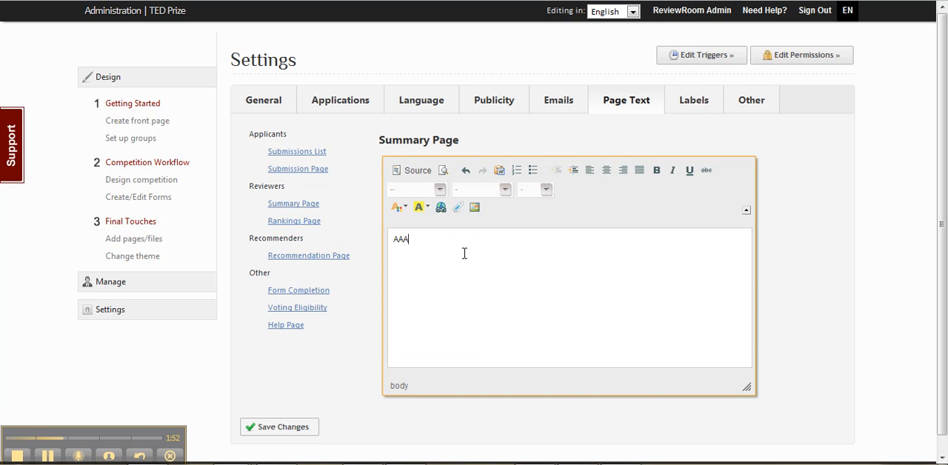
key(BackSpace)
text(Summary PAge)
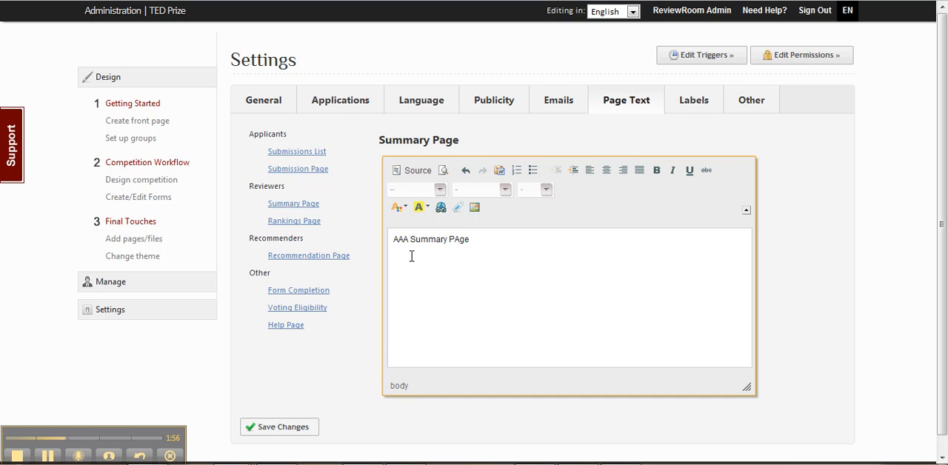
Enter "AAA Rankings Page" as the reviewers' Rankings Page text.
click(300, 222)
click(468, 273)
text(AAA )
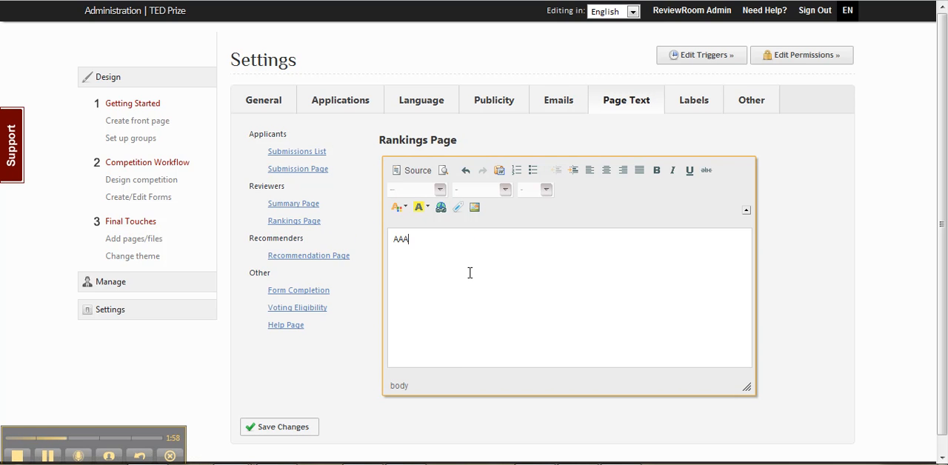
text(Rankings Page)
Enter "AAA Recomendation Page" as the recommenders' Recommendation Page text.
click(298, 257)
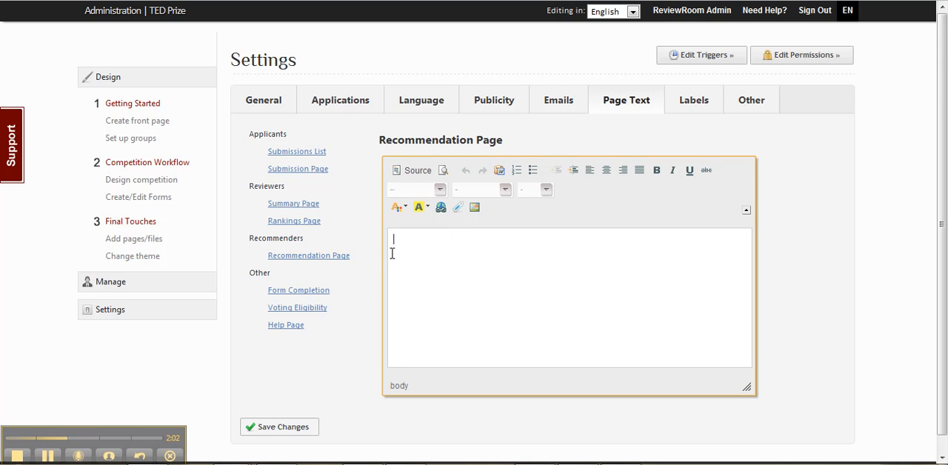
click(393, 254)
text(AAA Recomendation Page)
Insert "AAA" at the start of the Form Completion instructions, before "Form complete.".
click(287, 292)
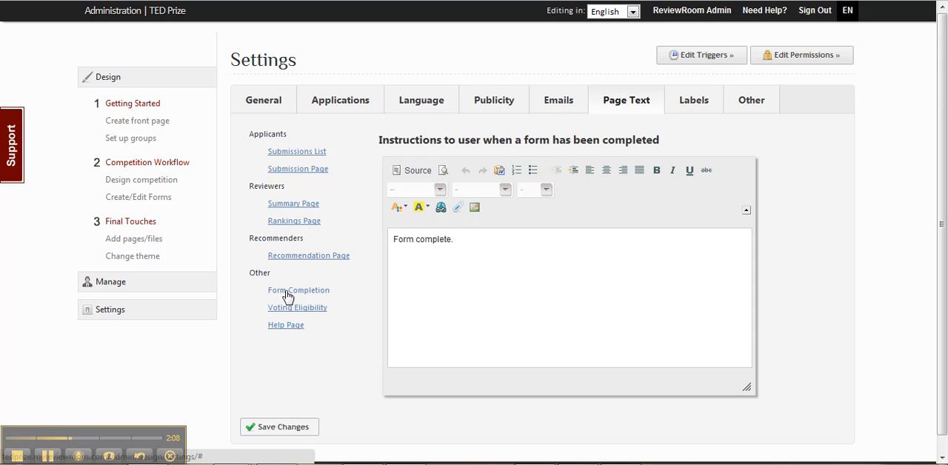
click(395, 241)
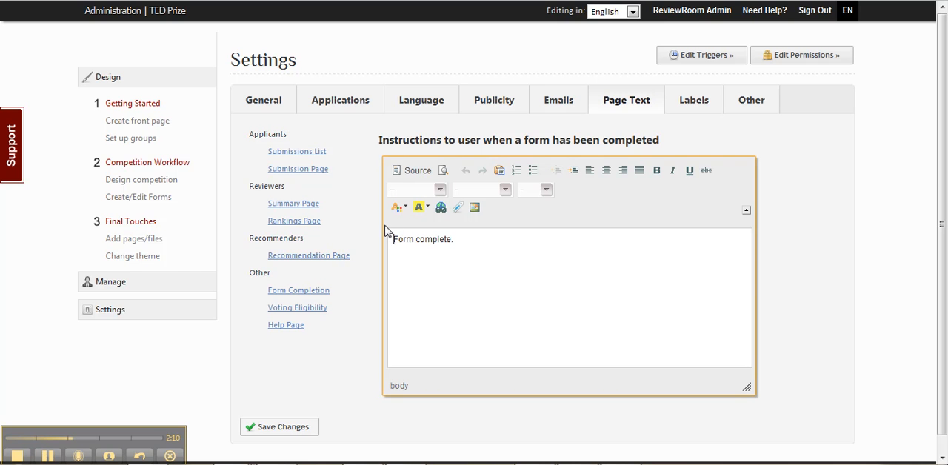
text(AAA)
Insert "AAA." at the start of the Voting Eligibility instructions for applicants.
click(309, 309)
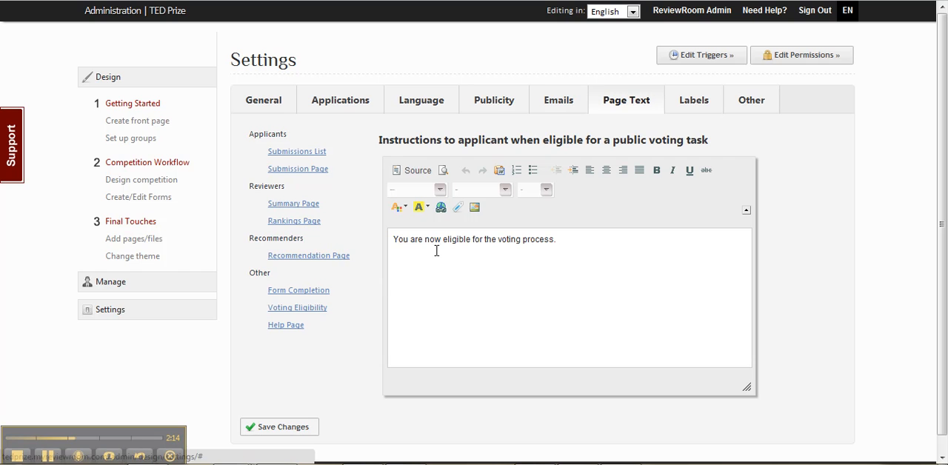
click(398, 241)
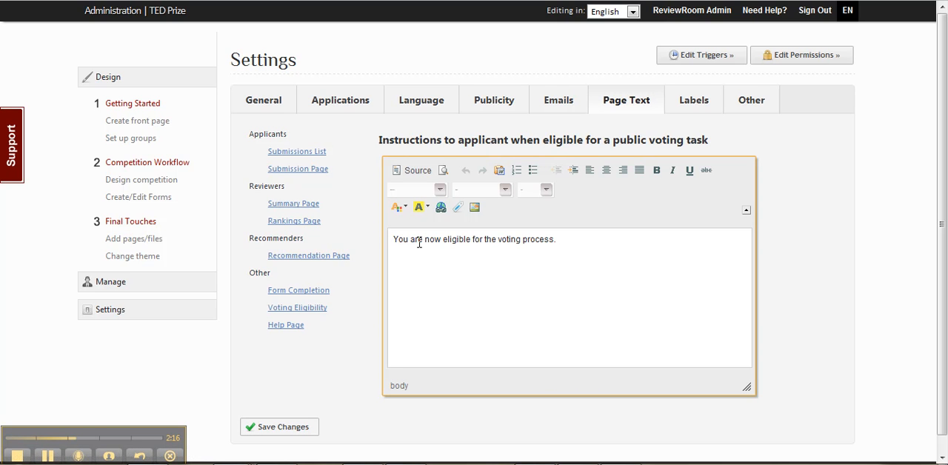
text(AAA.)
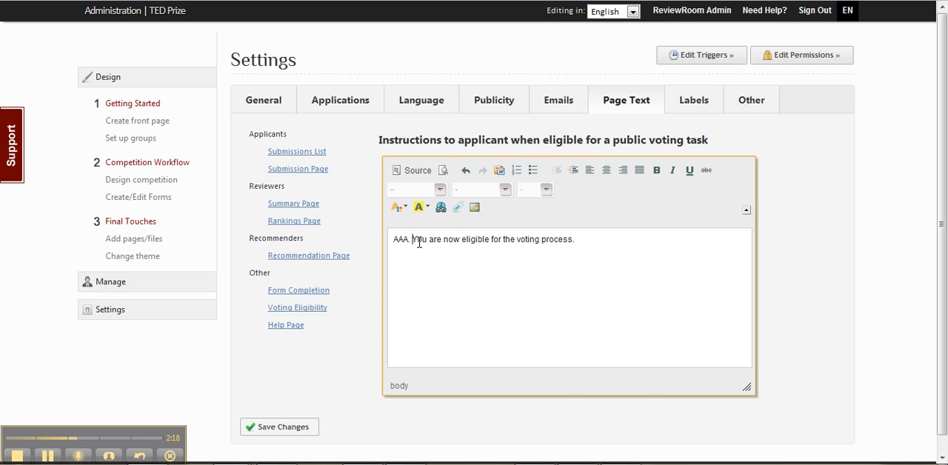
Enter "AAA Help Page" as the users' Help Page text and save all the page text changes.
click(286, 325)
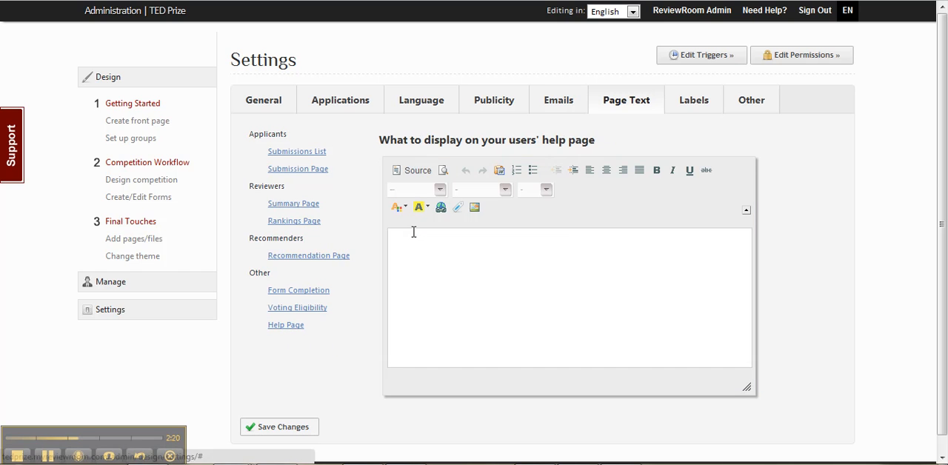
click(409, 238)
text(AA)
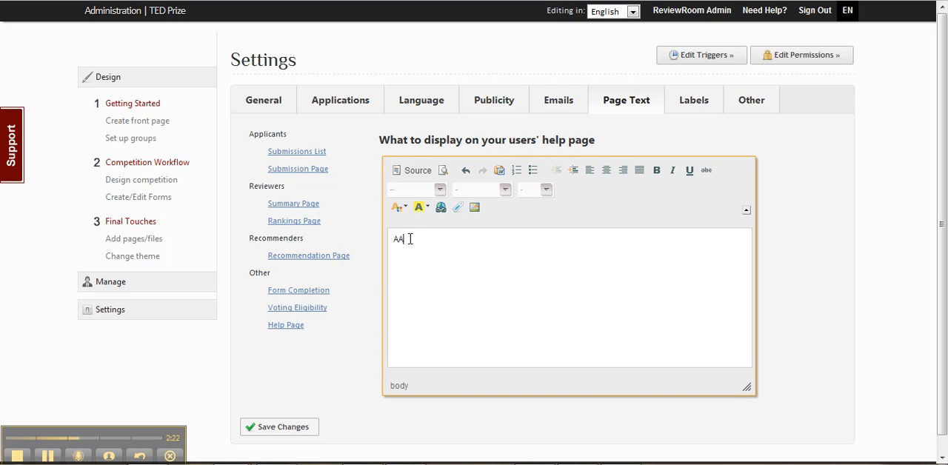
text(A Help Page)
click(293, 288)
click(271, 427)
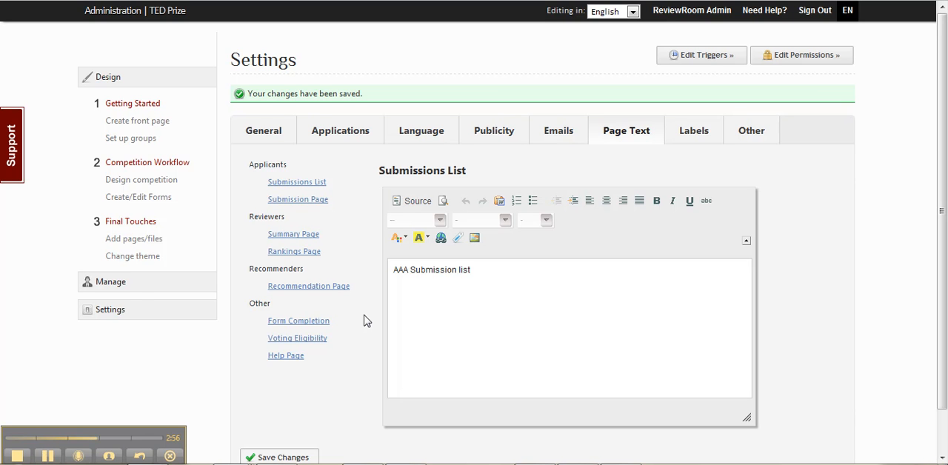
Enable "Allow applicants to create multiple submissions" in the ReviewRoom permissions and save the change.
click(111, 311)
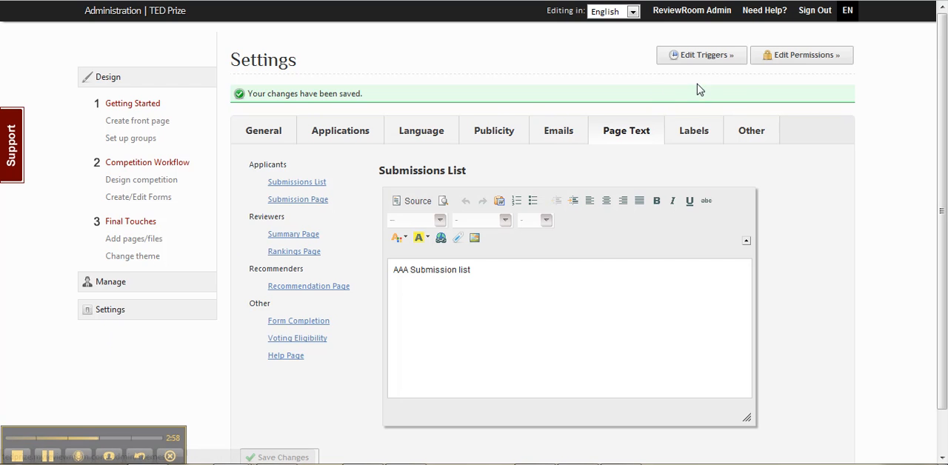
click(111, 317)
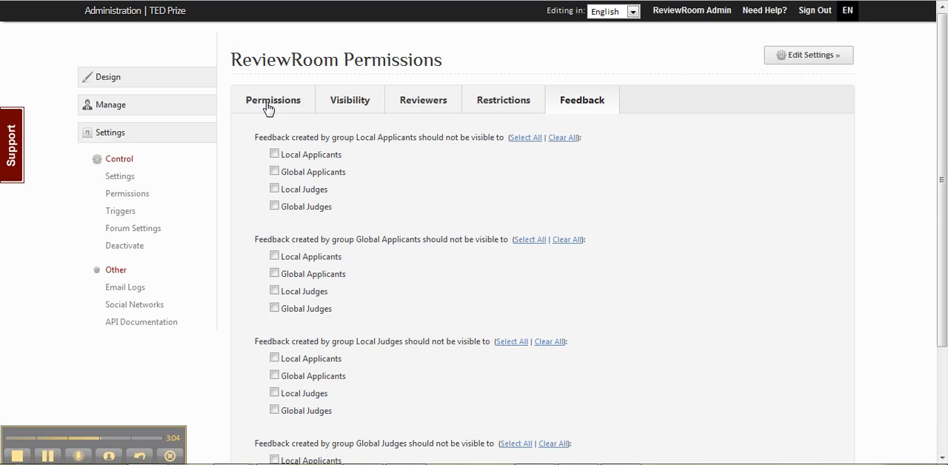
click(268, 107)
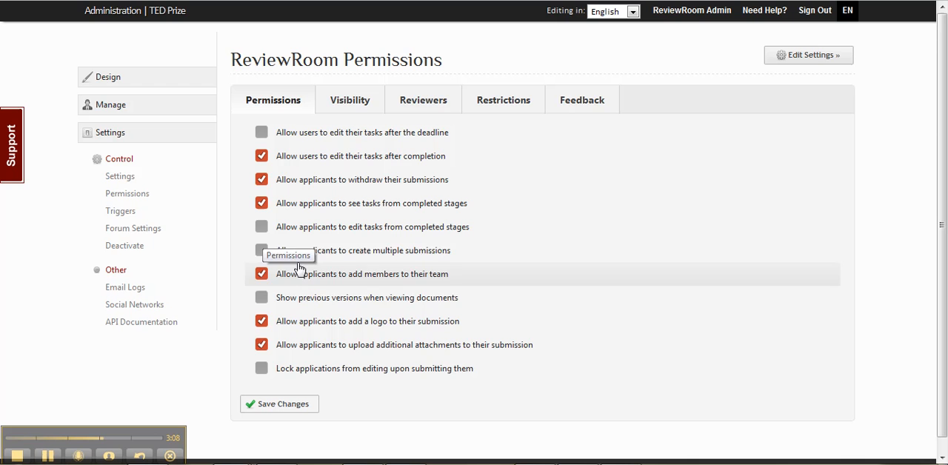
click(262, 251)
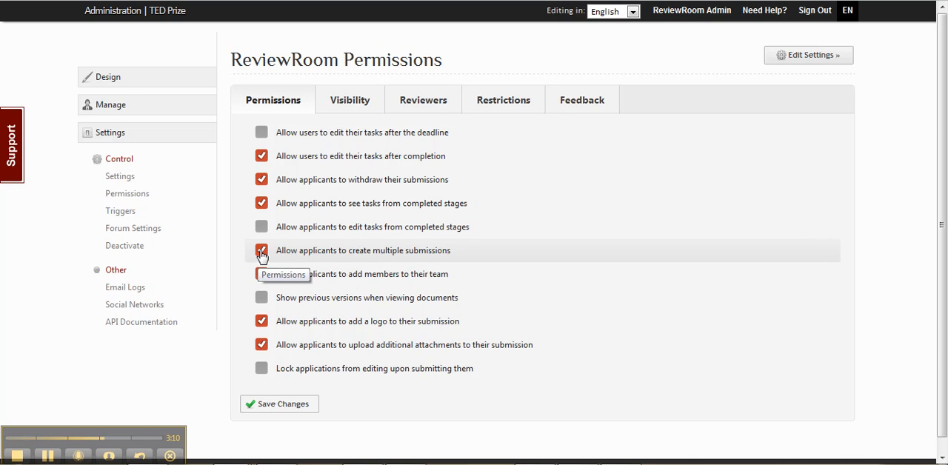
click(281, 406)
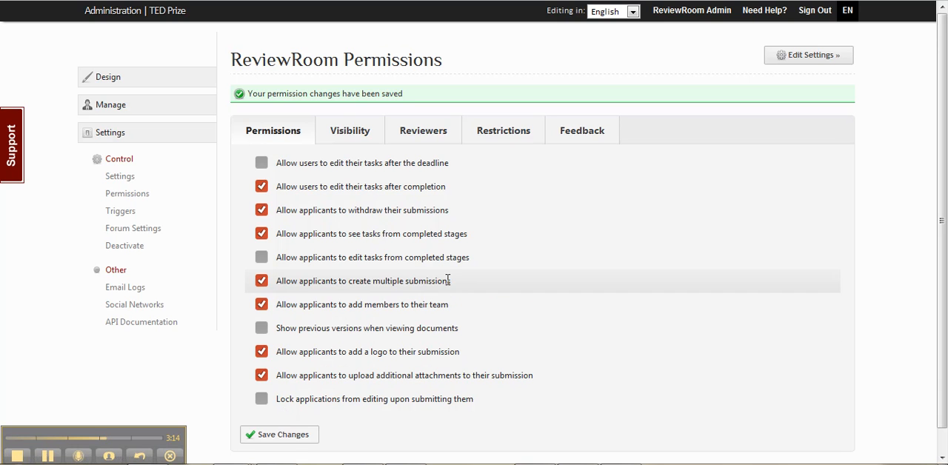
Turn the permission for applicants to create multiple submissions back on.
drag(449, 280, 276, 281)
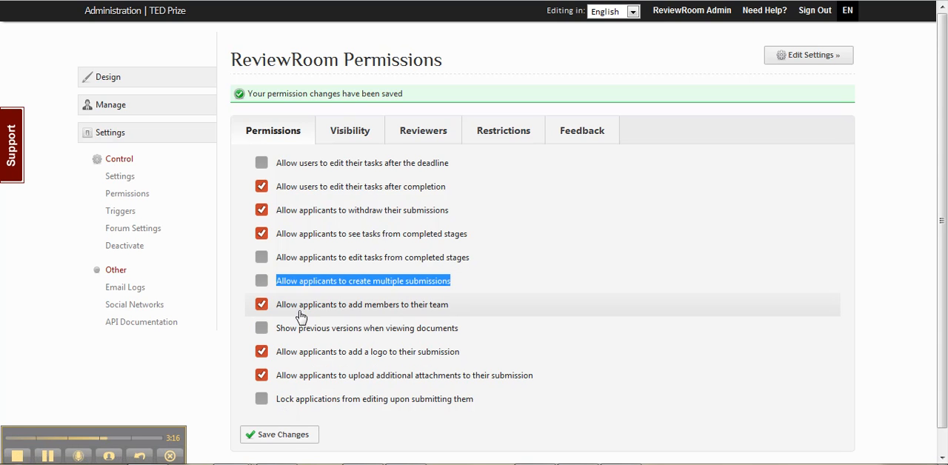
click(125, 358)
click(261, 282)
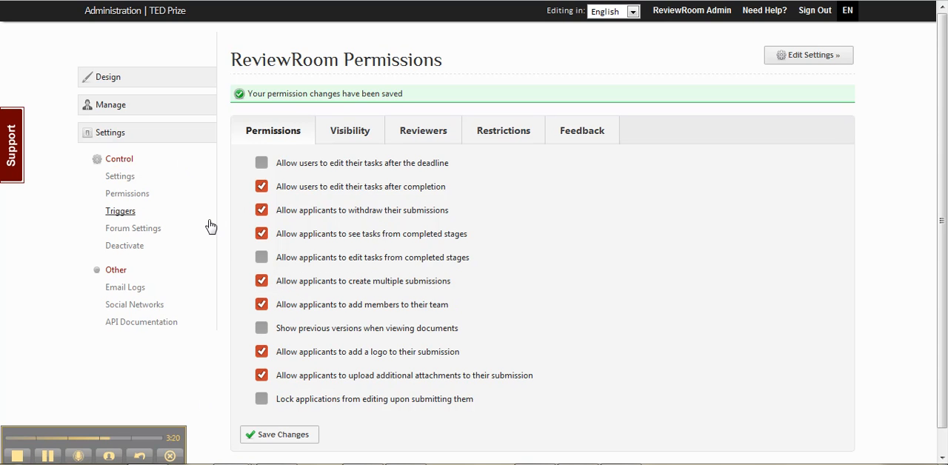
Assume the role of the Global Applicants user who owns submission GA-0001 from the user management list.
click(111, 105)
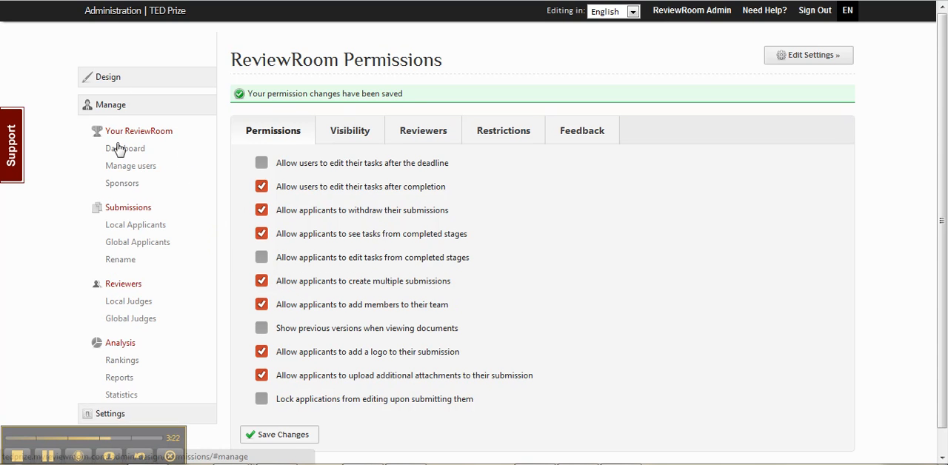
click(131, 167)
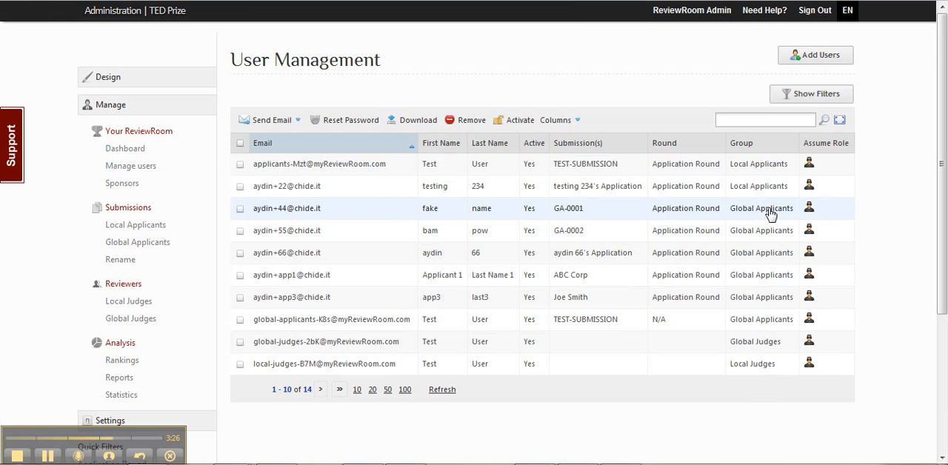
click(808, 209)
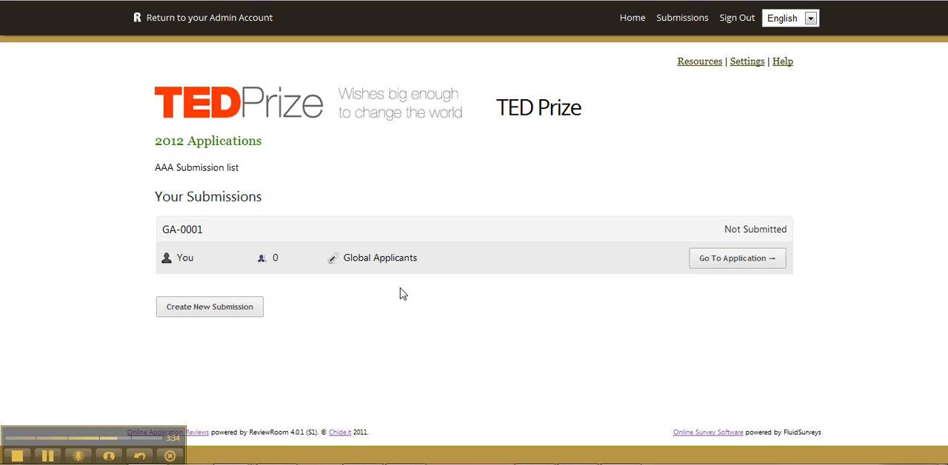
Check where the custom page text appears on the applicant's submissions list and on the GA-0001 application page.
drag(157, 168, 252, 180)
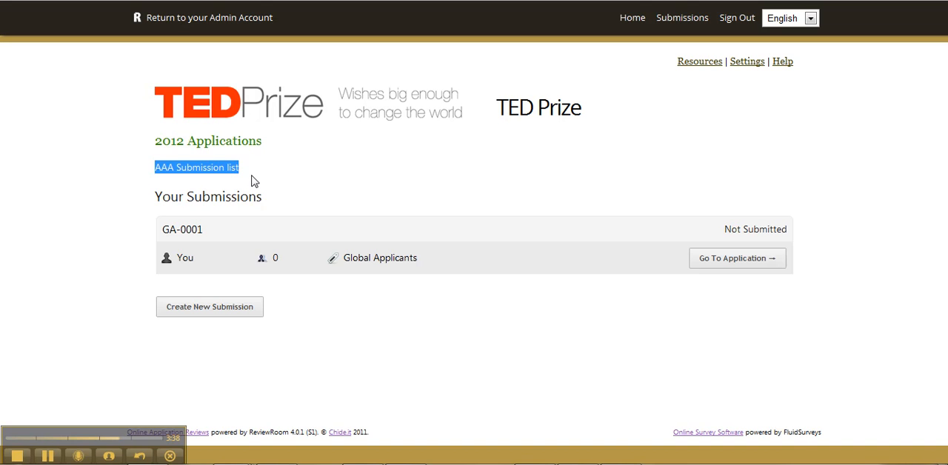
click(404, 197)
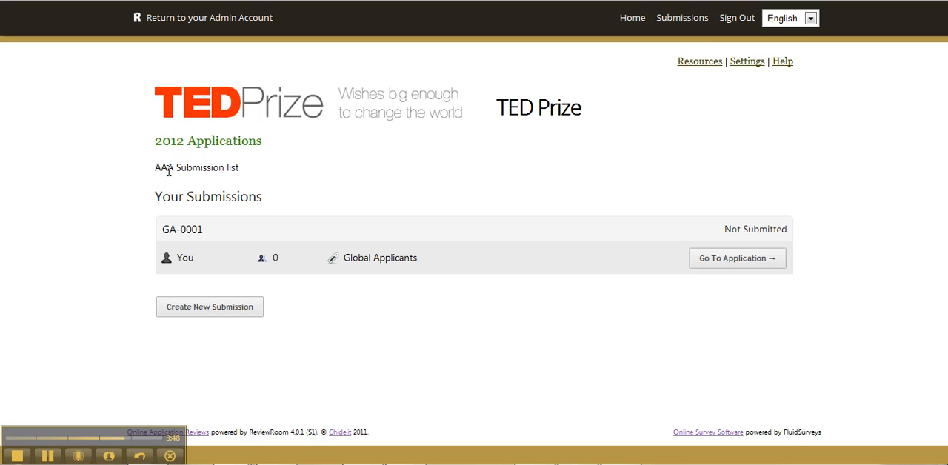
drag(155, 170, 259, 168)
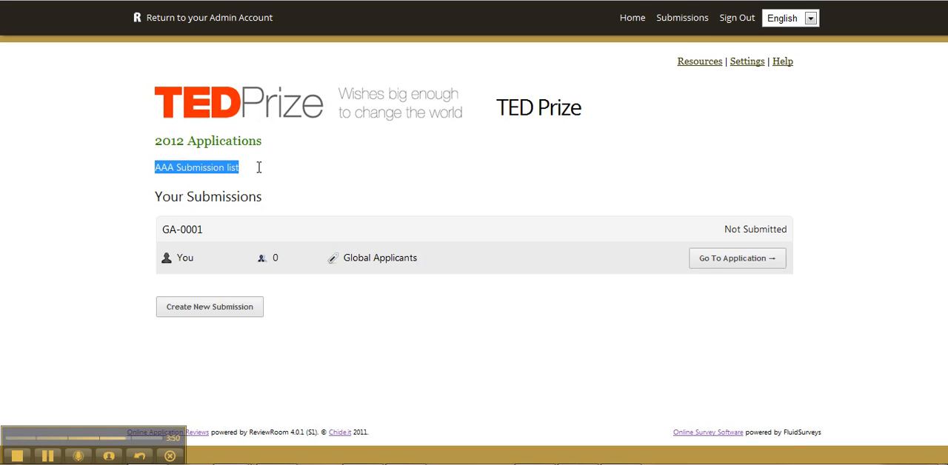
click(710, 263)
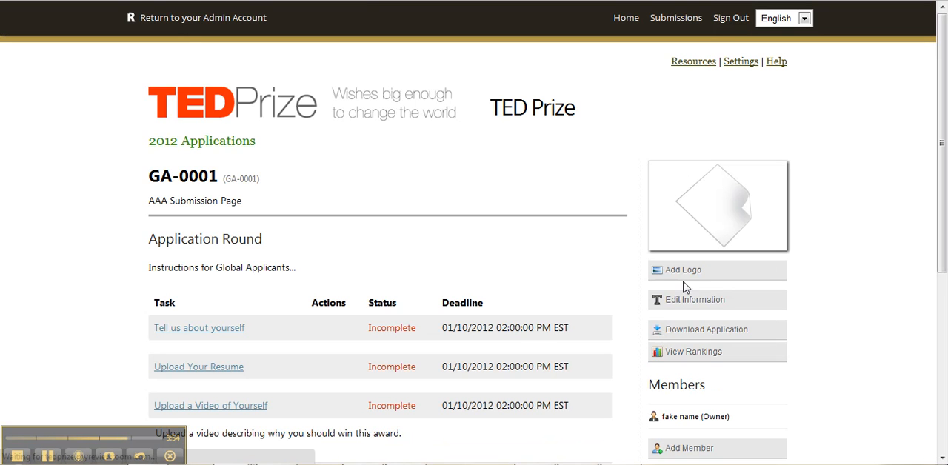
drag(242, 203, 145, 202)
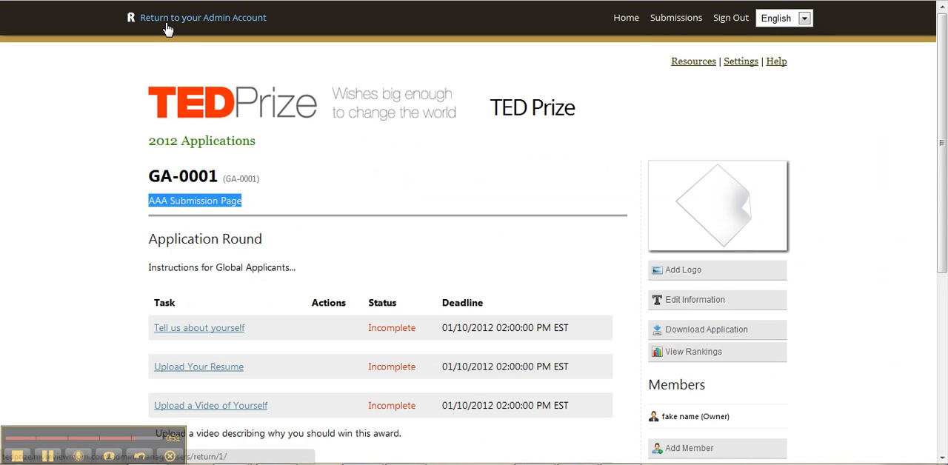
Return to the admin account and open the competition's Settings page.
click(156, 28)
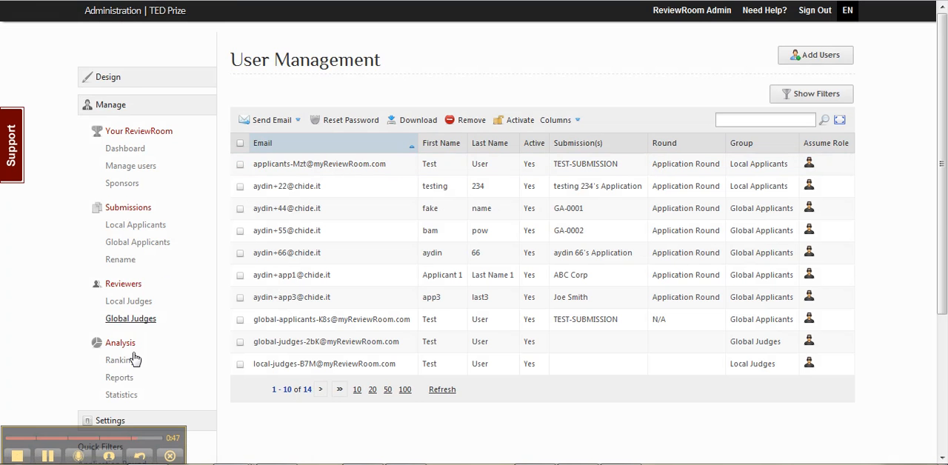
scroll(80, 338, down, 2)
click(81, 332)
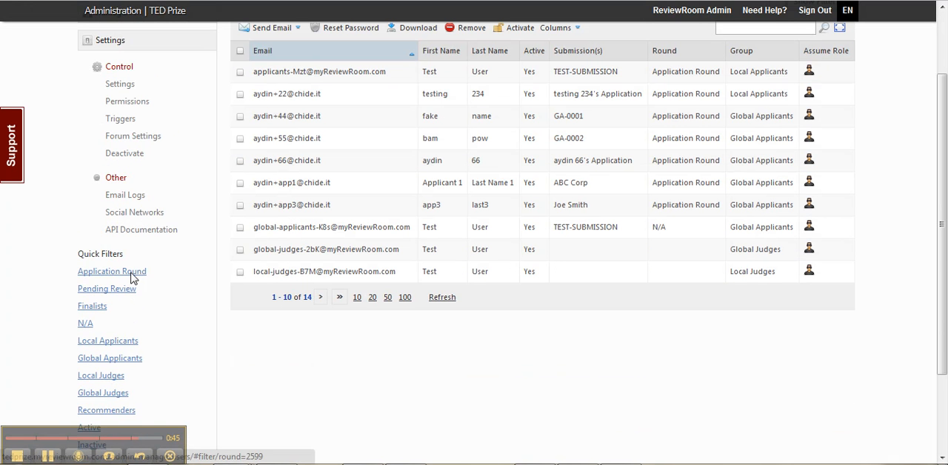
click(117, 87)
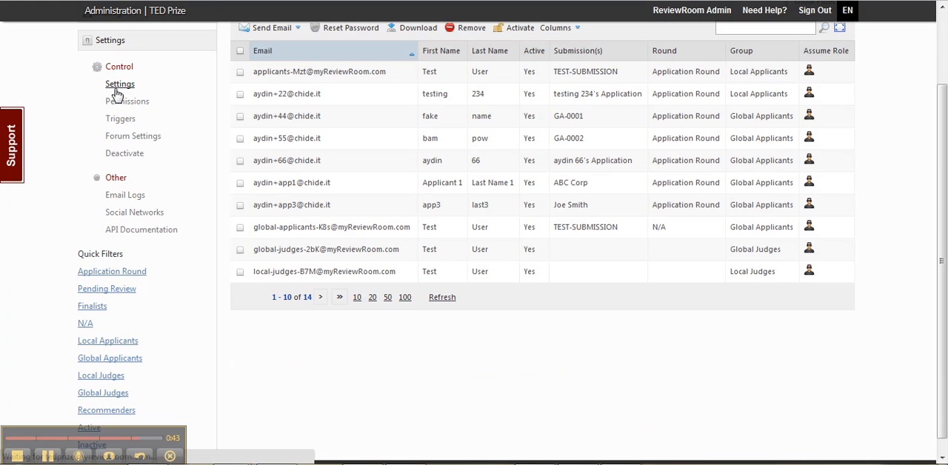